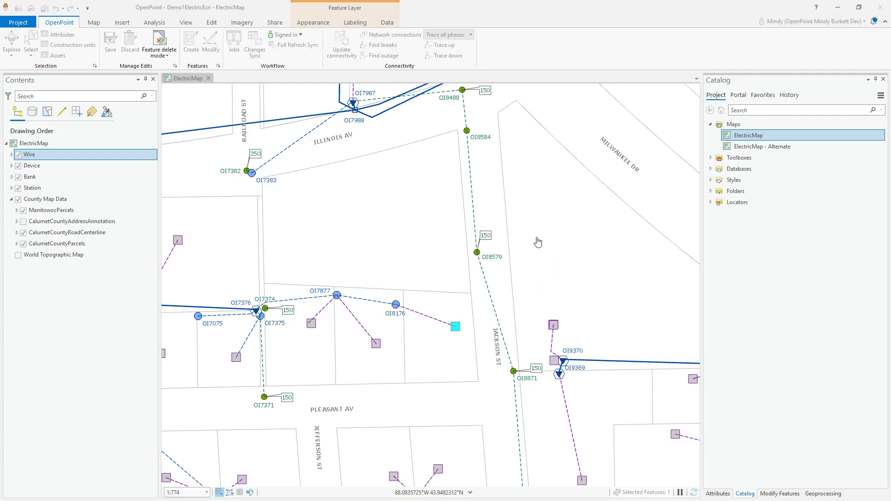
Open a second view of the ElectricMap map and dock it side by side with the first view.
mouse_move(762, 139)
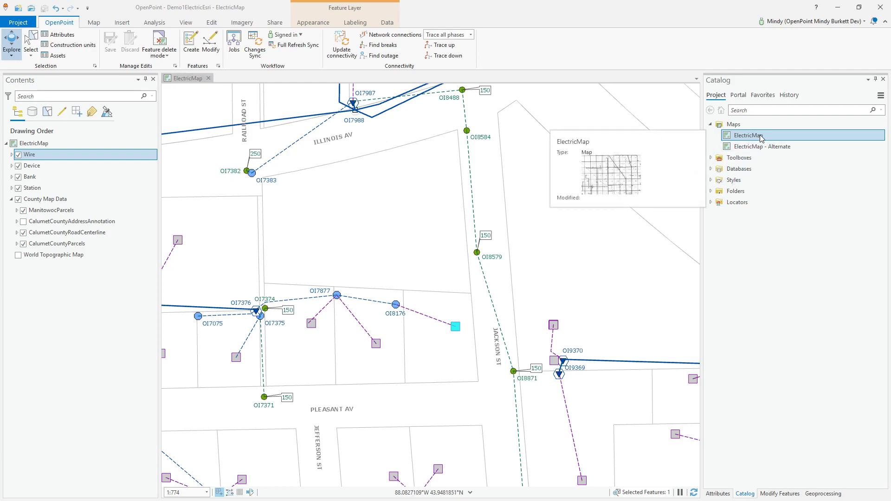
double_click(761, 136)
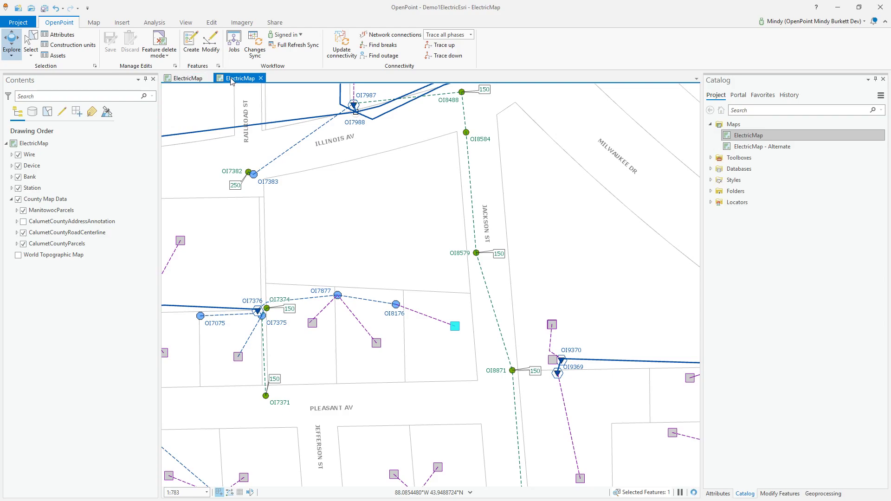
drag(235, 92, 463, 294)
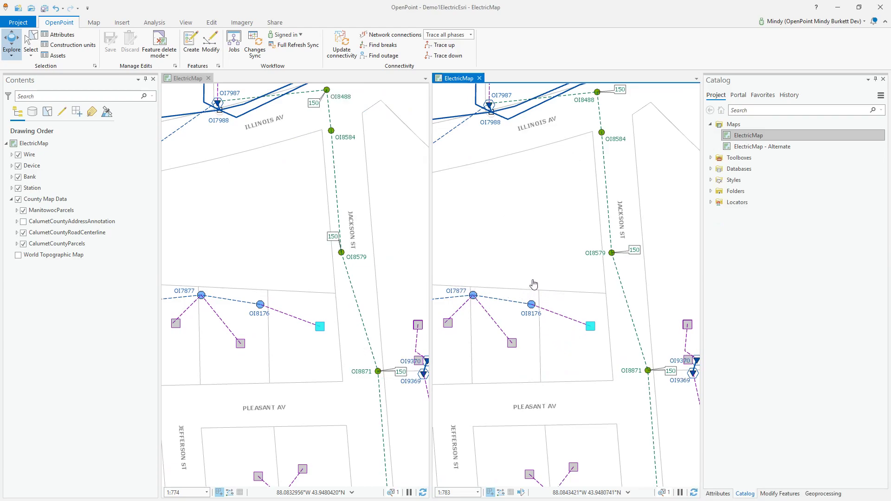
drag(494, 254, 653, 275)
drag(578, 393, 464, 399)
drag(582, 389, 566, 324)
scroll(530, 291, up, 2)
scroll(529, 291, down, 2)
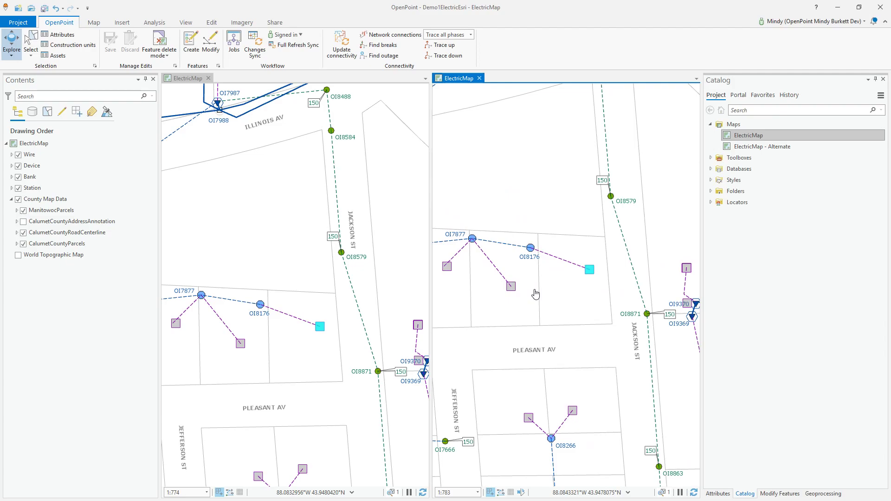
Select the service wire running east from OI8176 to its meter bank in the second map view.
click(31, 42)
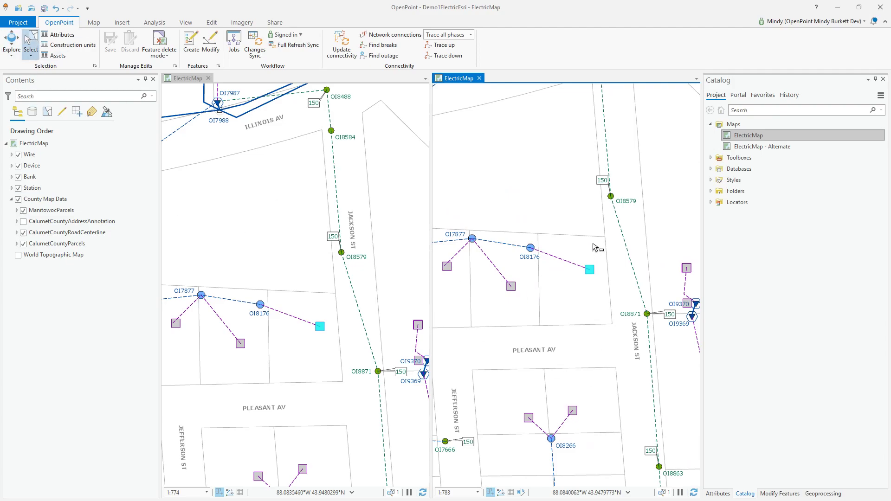
drag(559, 282, 560, 283)
click(594, 351)
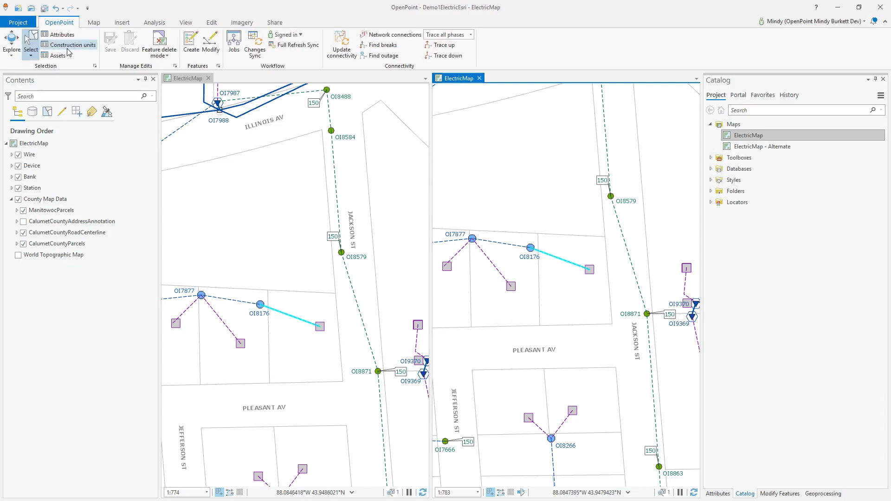
drag(493, 208, 636, 213)
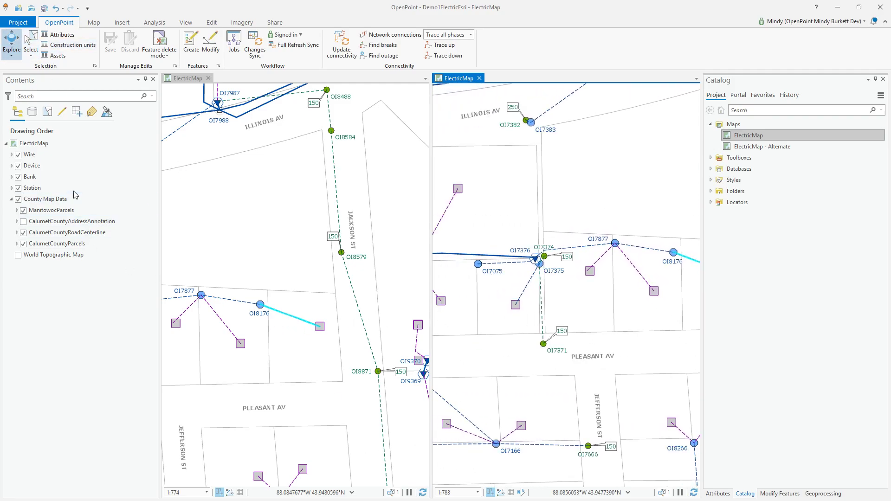
Turn the Wire layer off and back on, comparing how both ElectricMap views respond.
click(18, 156)
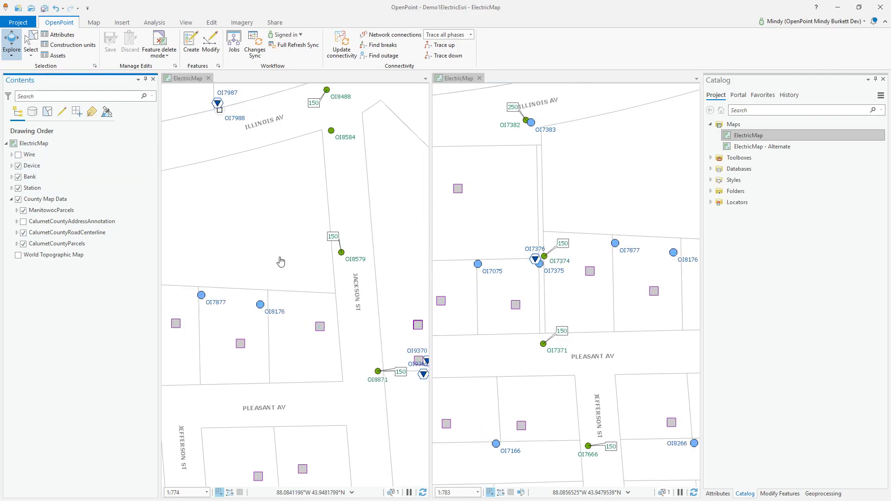
click(19, 156)
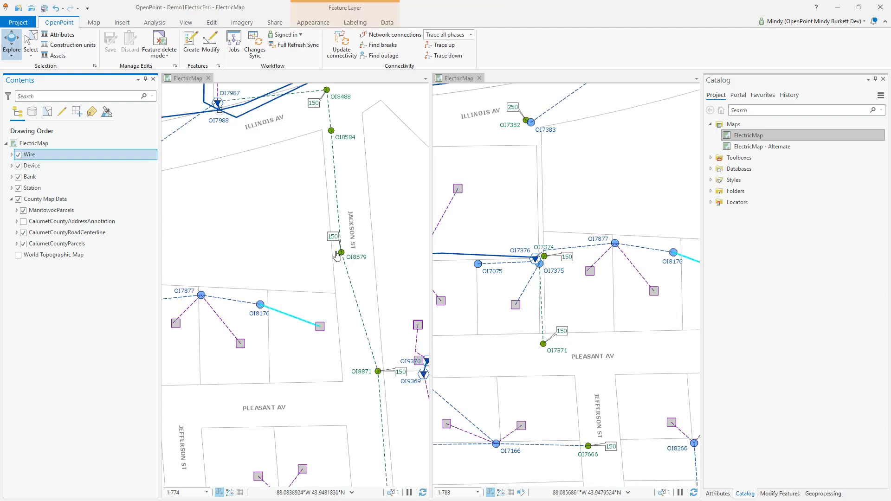
drag(340, 255, 400, 249)
drag(285, 284, 335, 266)
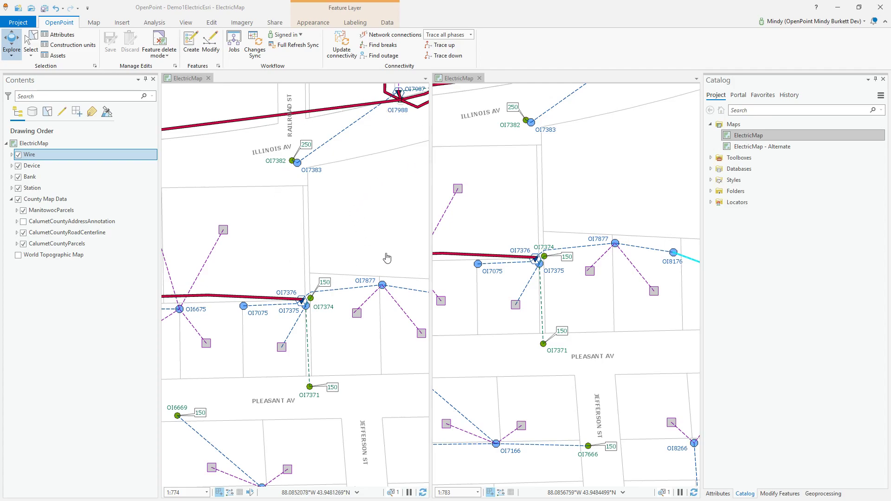
drag(522, 206, 643, 226)
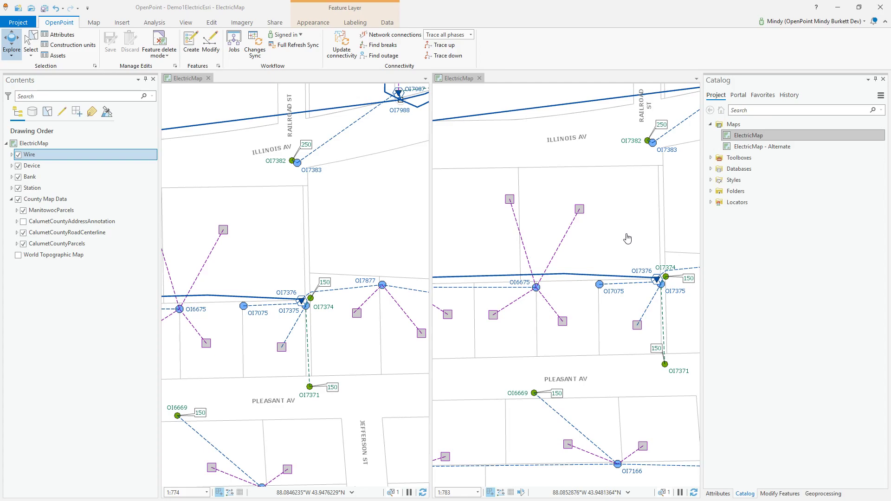
drag(626, 239, 607, 238)
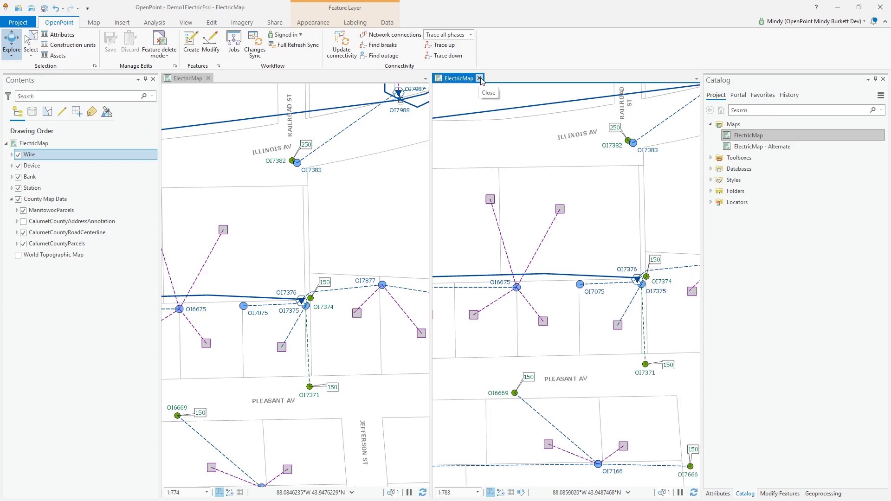
Close the second ElectricMap view and save the project.
click(479, 79)
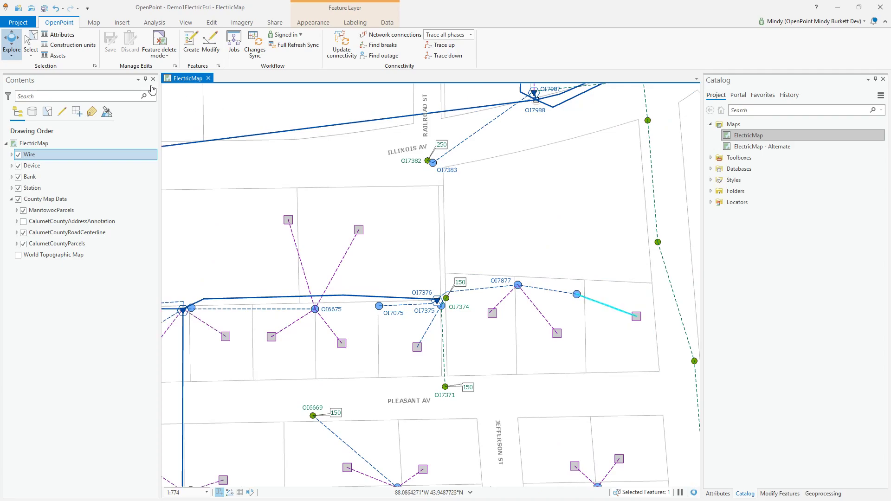
click(41, 9)
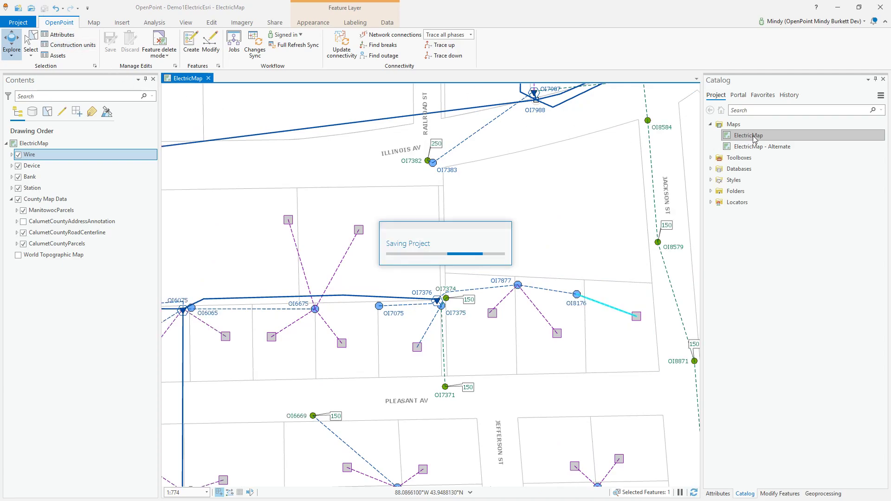
Copy the ElectricMap map and paste the duplicate into the project's Maps folder.
right_click(760, 137)
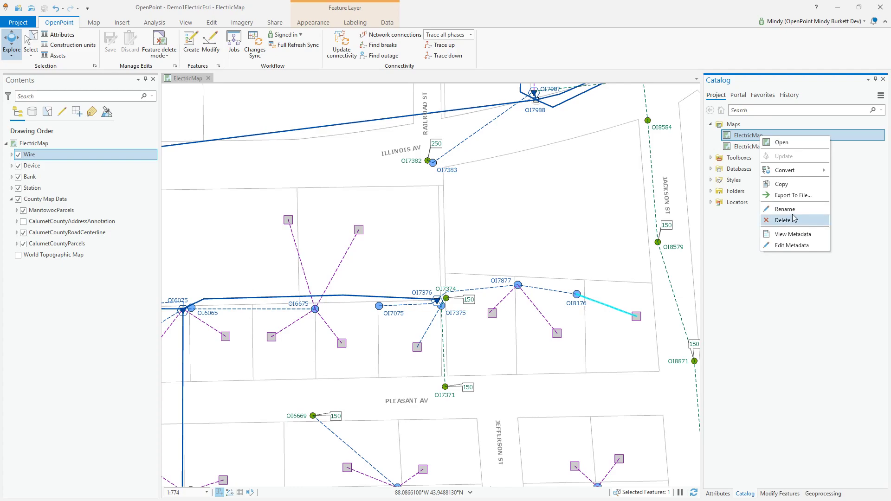
click(781, 184)
right_click(730, 124)
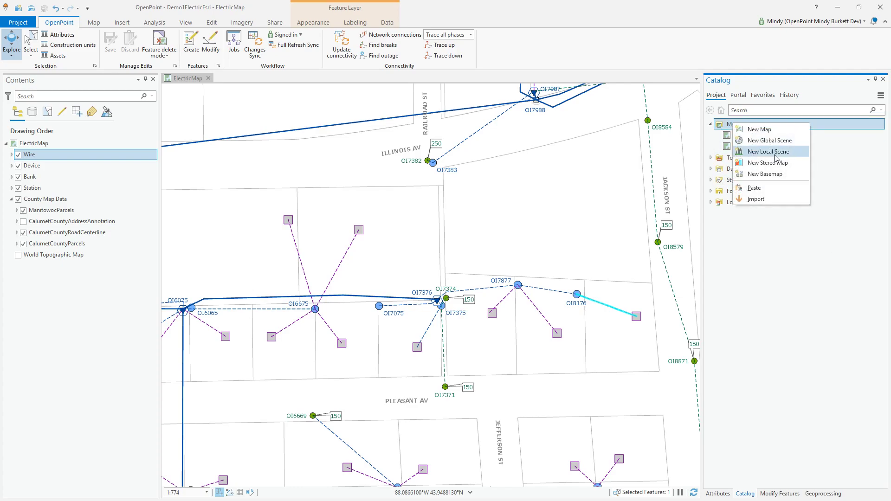
click(761, 188)
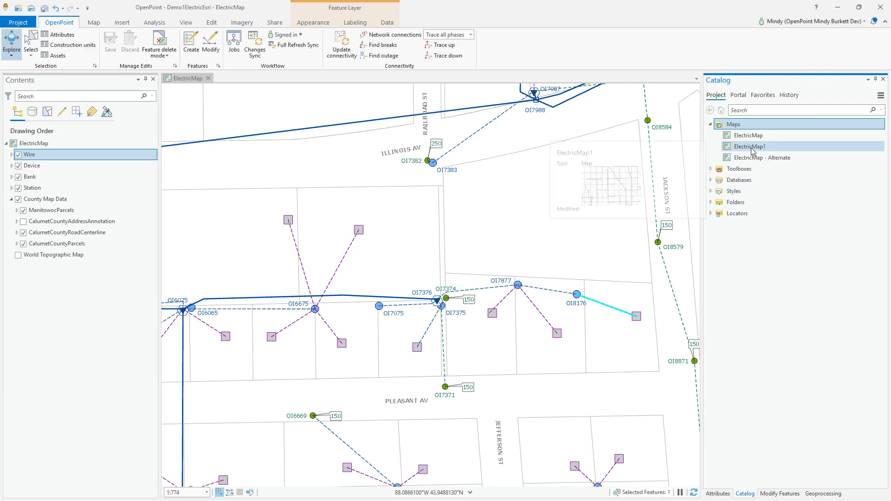
Open the ElectricMap1 map, dock it beside ElectricMap, and frame the OI8176 service area in both views.
double_click(751, 148)
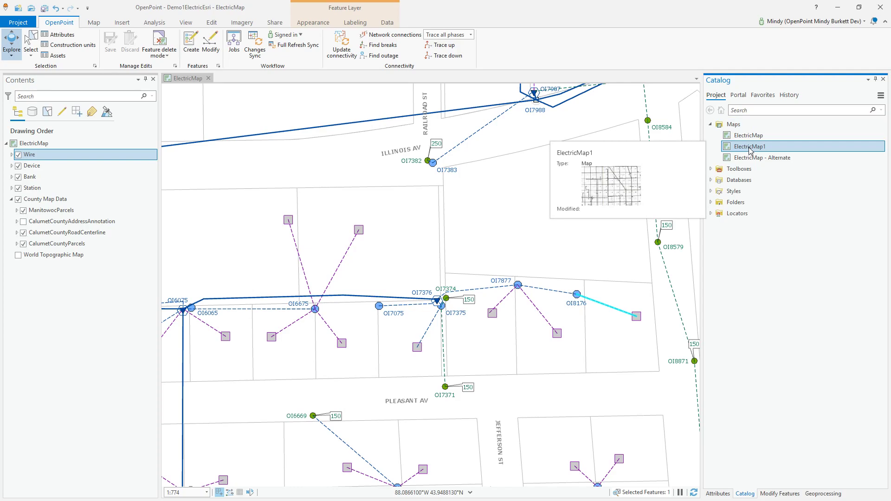
drag(236, 84, 455, 290)
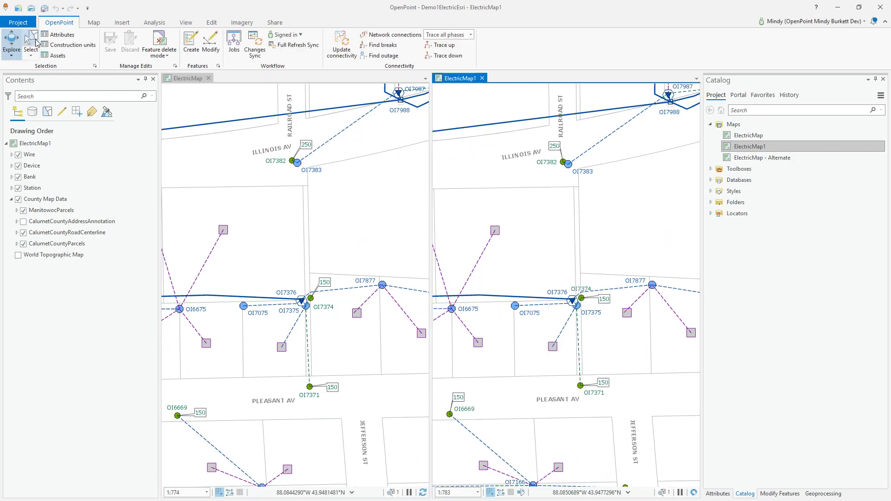
drag(632, 234, 491, 278)
drag(505, 357, 604, 274)
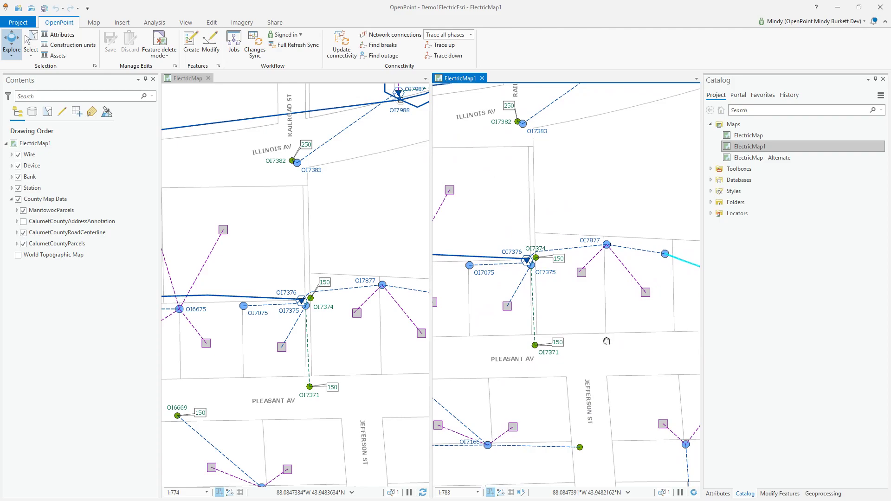
drag(608, 340, 516, 355)
drag(333, 257, 255, 251)
drag(357, 256, 326, 253)
scroll(275, 256, down, 1)
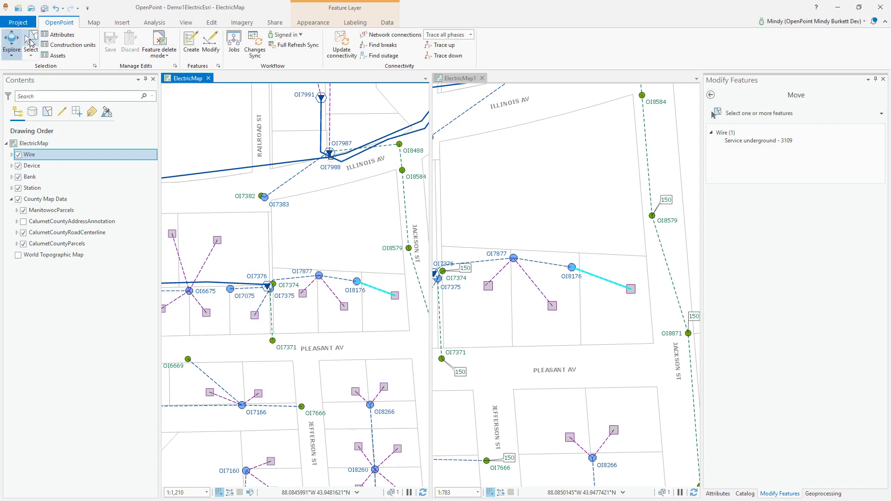
Select the meter bank east of OI8176 in ElectricMap, move it slightly north, and finish the move.
click(31, 44)
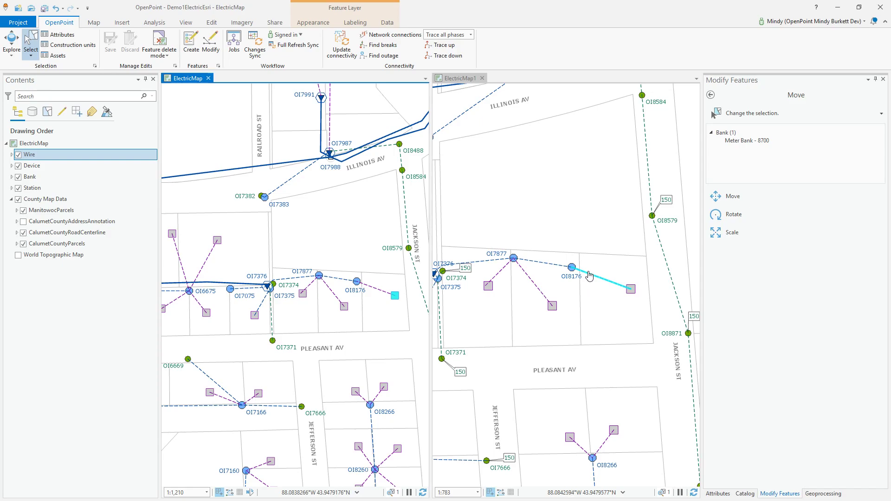
click(588, 274)
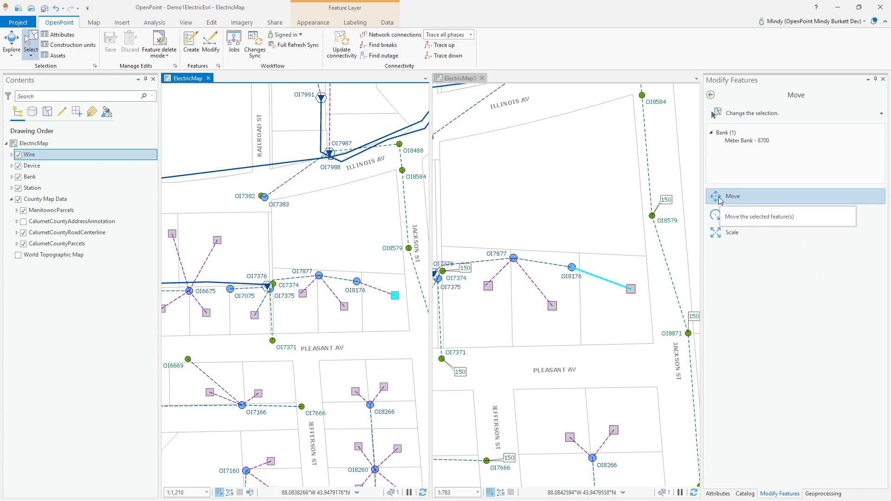
click(717, 200)
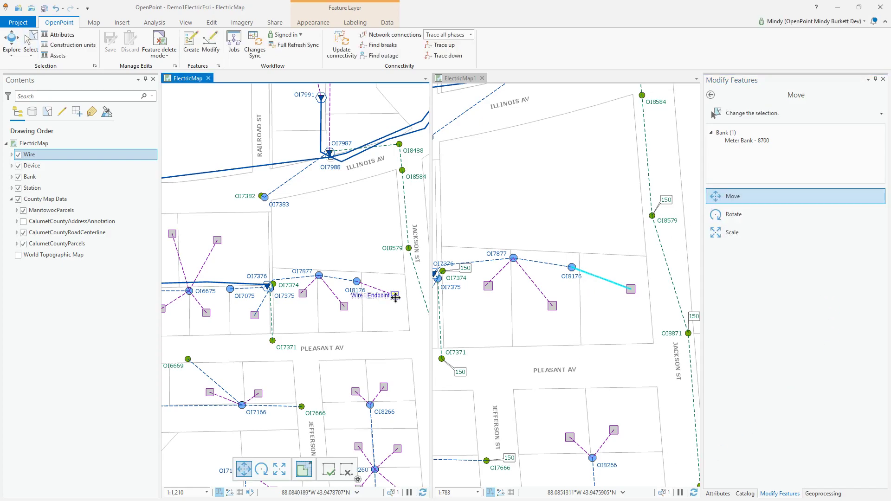
drag(396, 300, 396, 280)
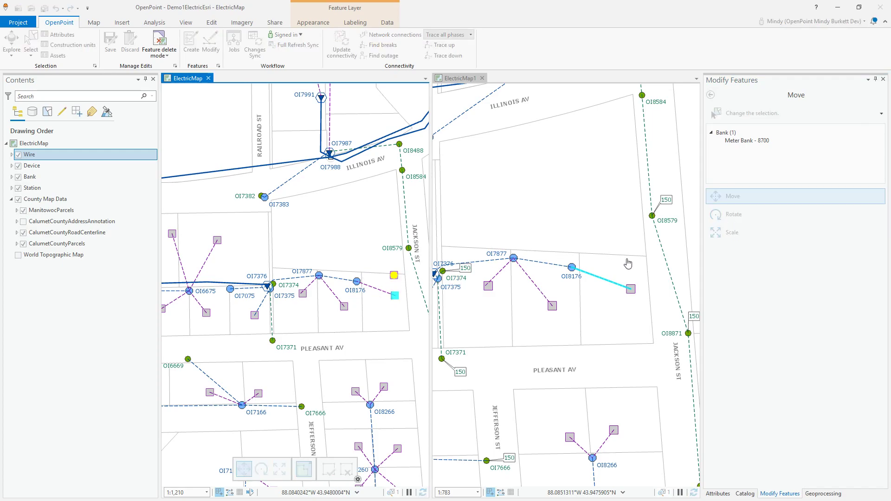
click(329, 471)
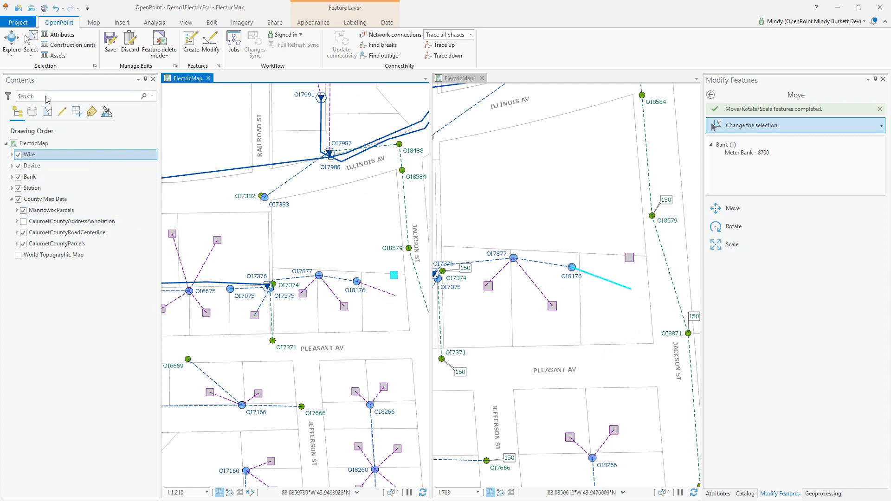
Hide the Wire layer in ElectricMap and show it again, comparing its display with ElectricMap1.
click(19, 155)
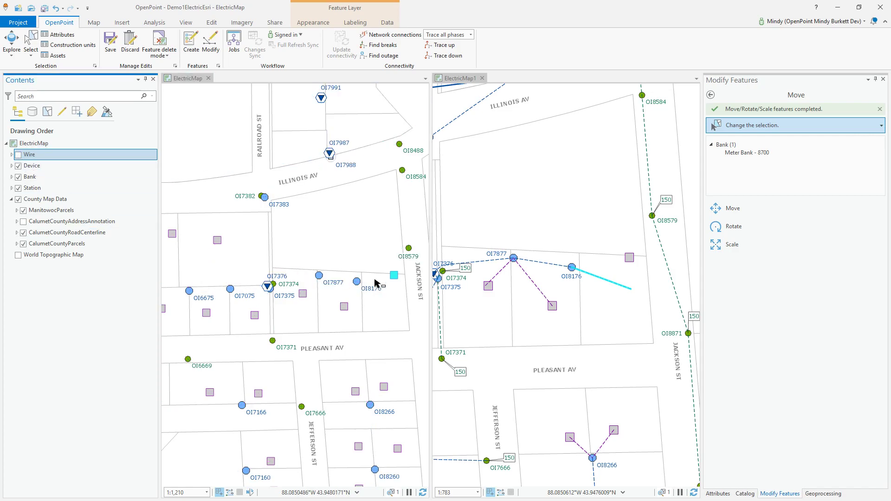
click(18, 155)
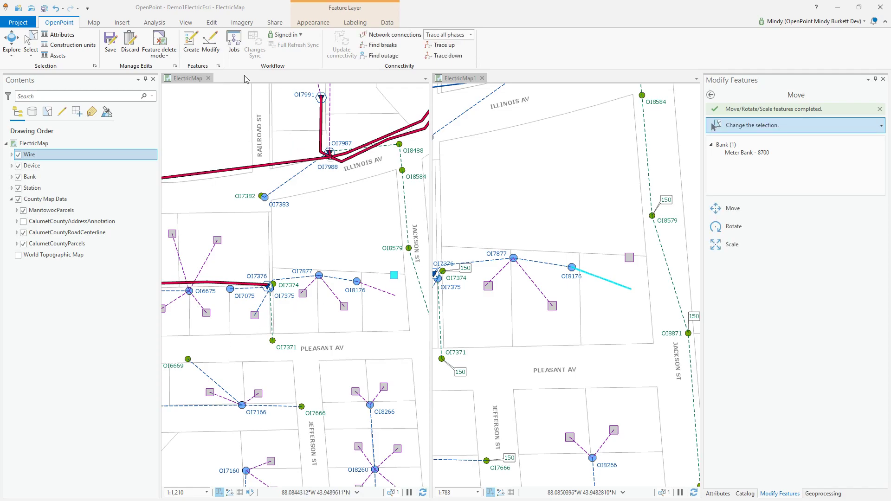
drag(489, 179, 661, 216)
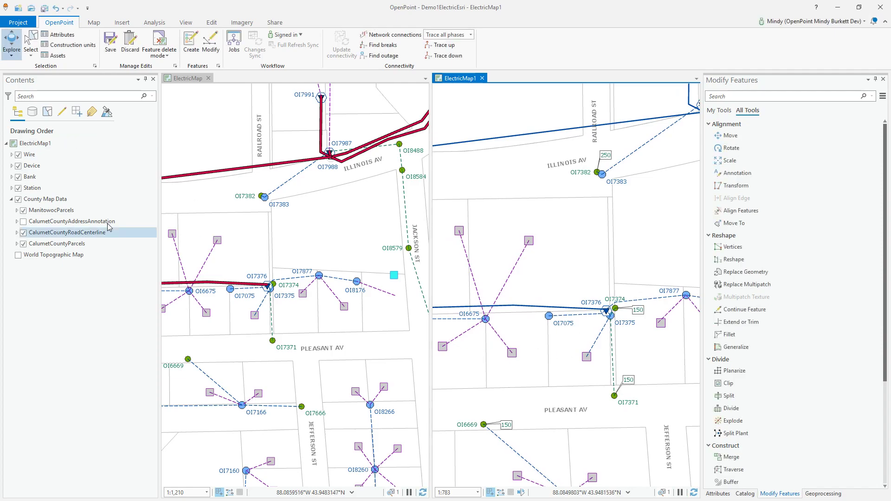
click(173, 204)
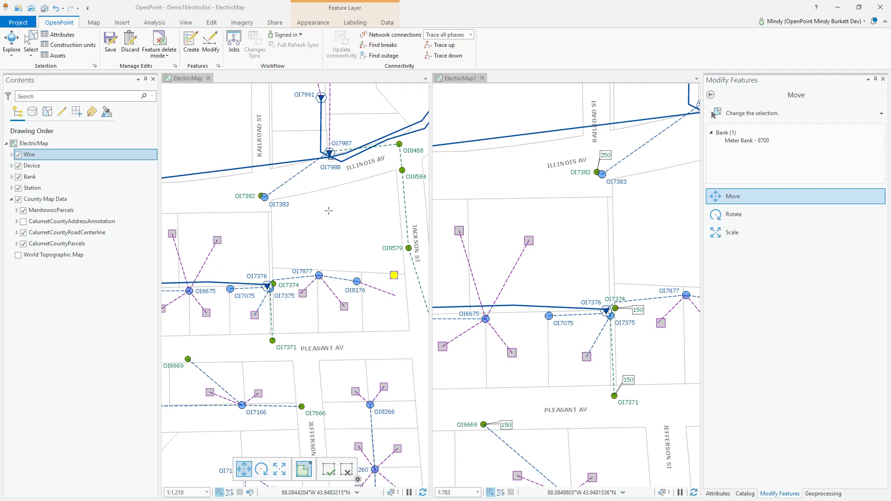
Save the project and close the ElectricMap1 view.
click(45, 9)
click(485, 79)
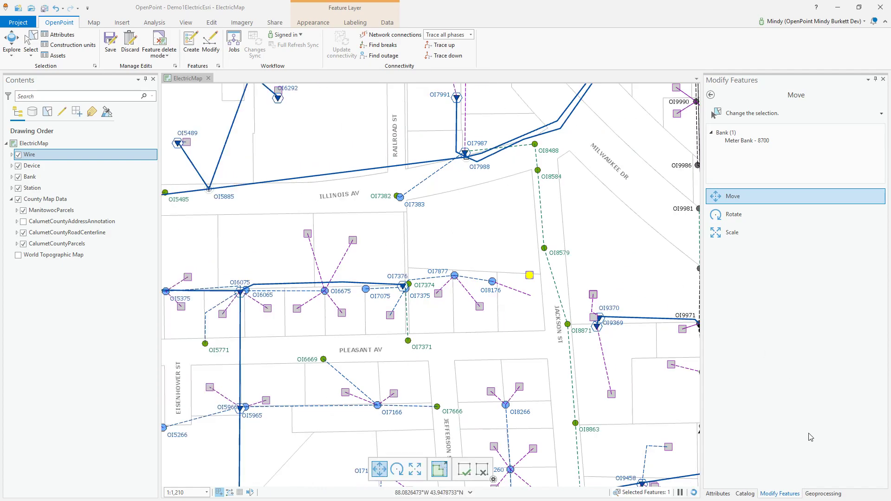
Open the ElectricMap - Alternate map, frame the area around Pleasant Avenue, and dock it side by side with ElectricMap.
click(745, 493)
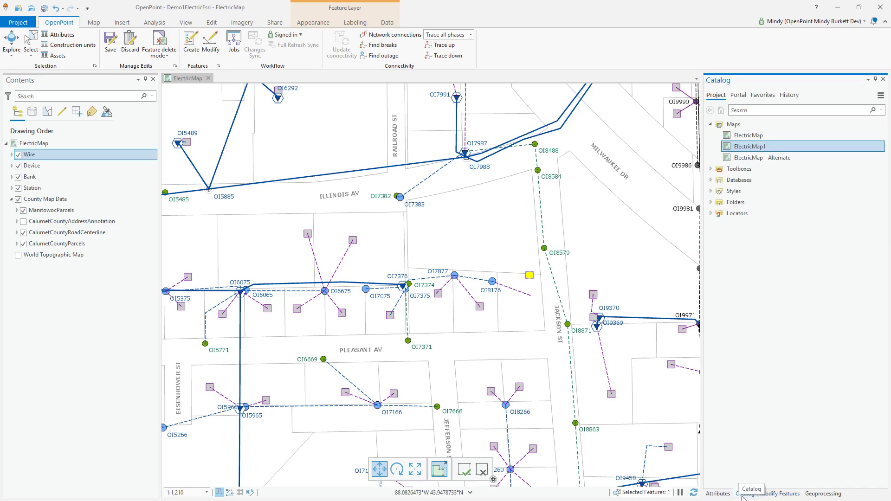
double_click(761, 158)
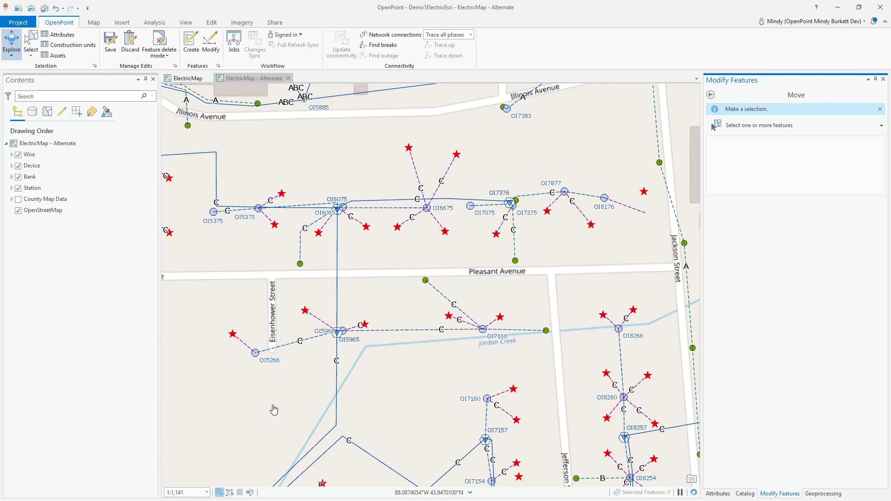
drag(580, 272, 498, 346)
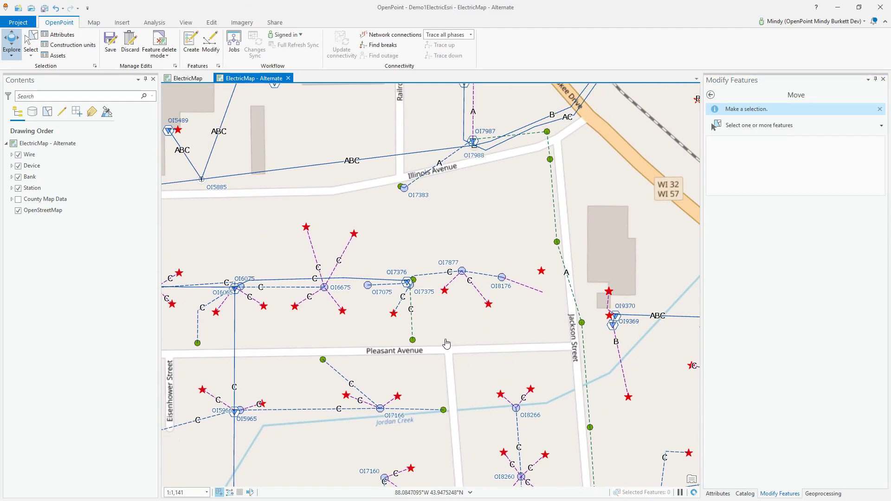
drag(563, 352, 531, 371)
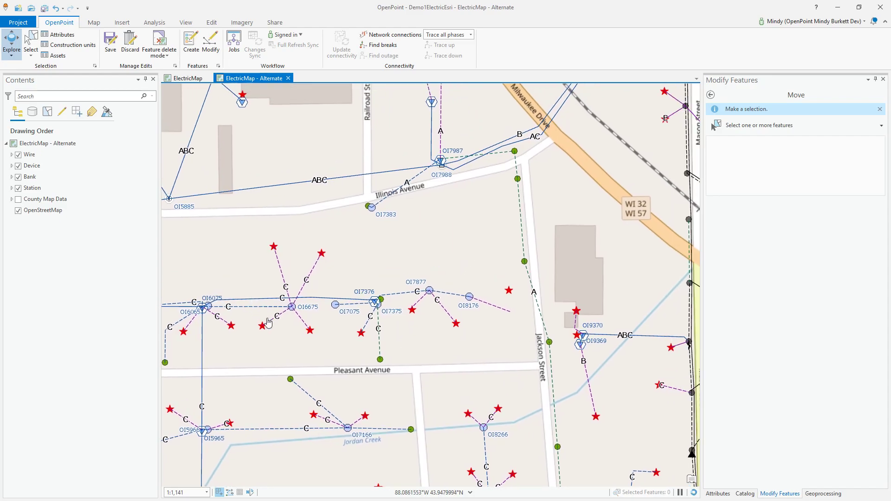
scroll(309, 326, down, 4)
scroll(310, 326, up, 4)
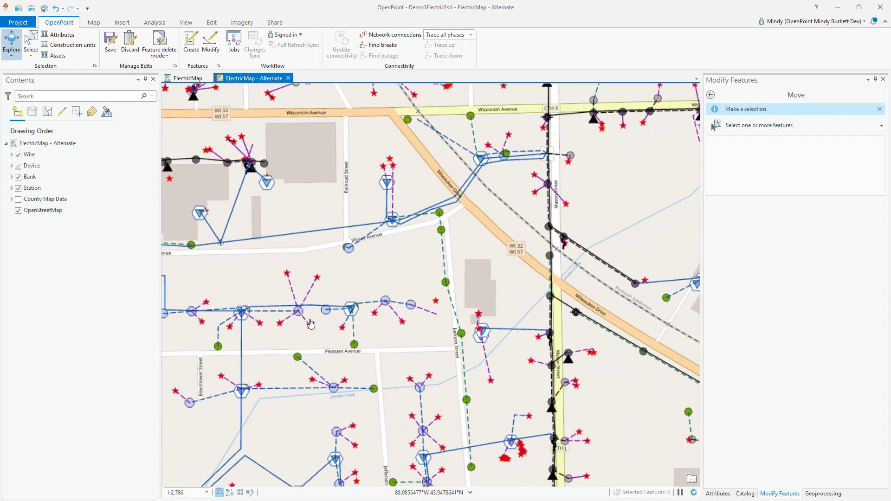
scroll(309, 324, up, 2)
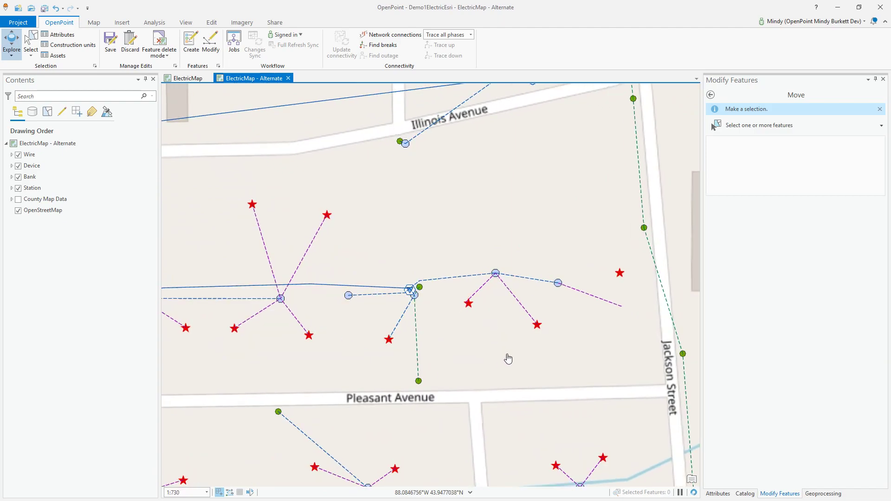
drag(515, 355, 479, 374)
drag(245, 84, 458, 284)
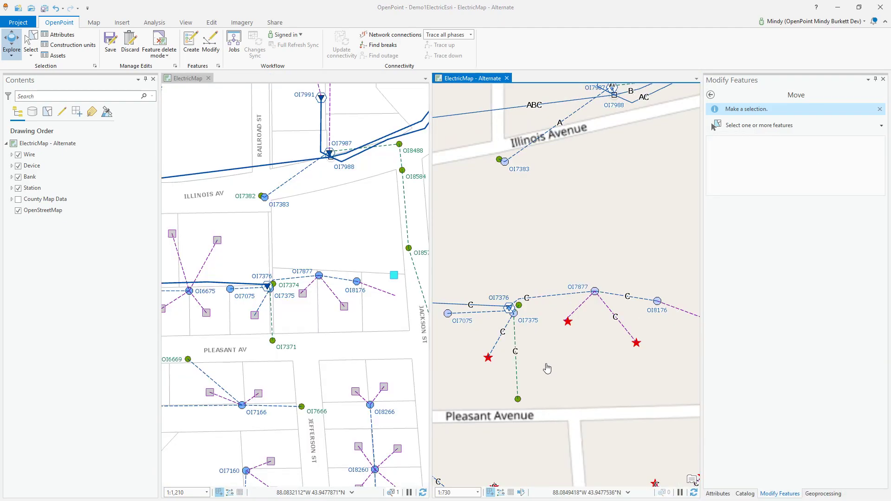